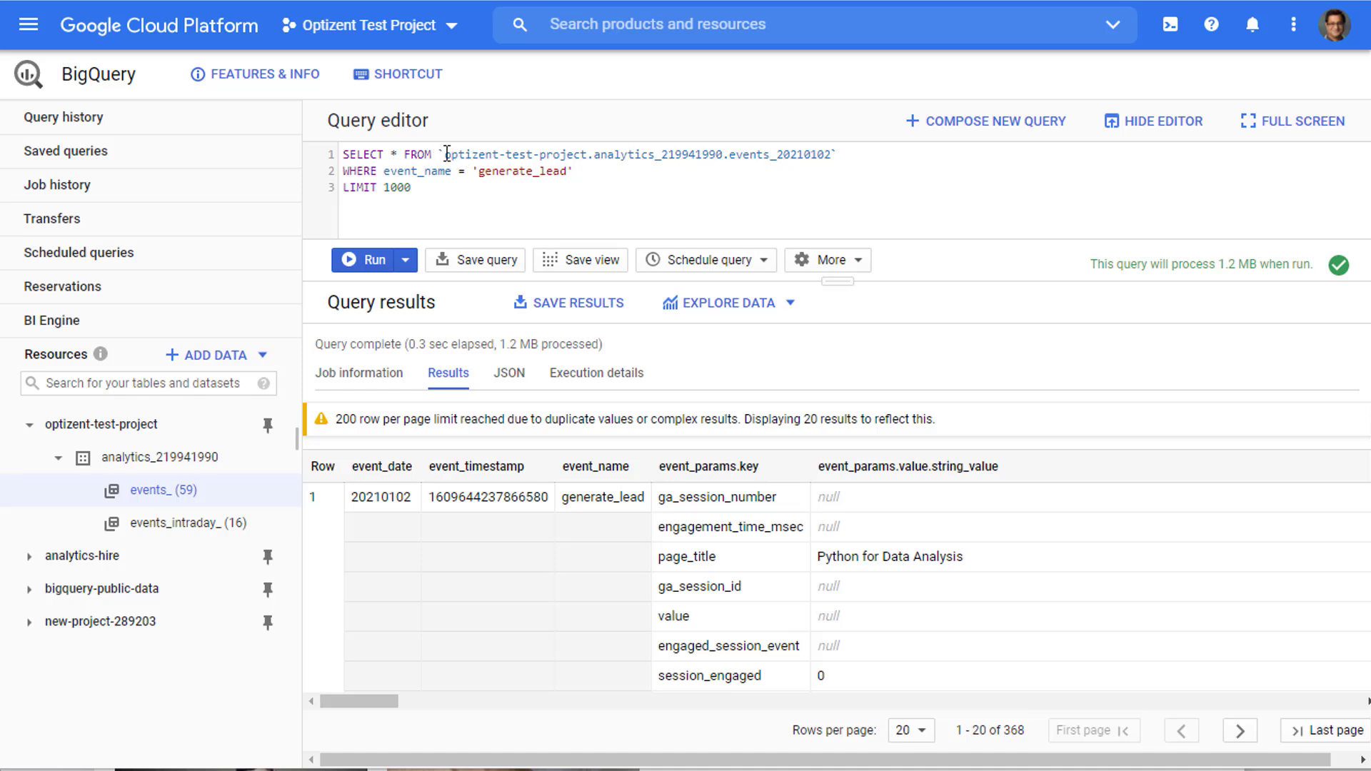
Highlight the full table name in the FROM clause, and run the query for the generate_lead events
{"action": "left_click_drag", "start_coordinate": [593, 155], "coordinate": [831, 157]}
{"action": "left_click_drag", "start_coordinate": [444, 155], "coordinate": [830, 157]}
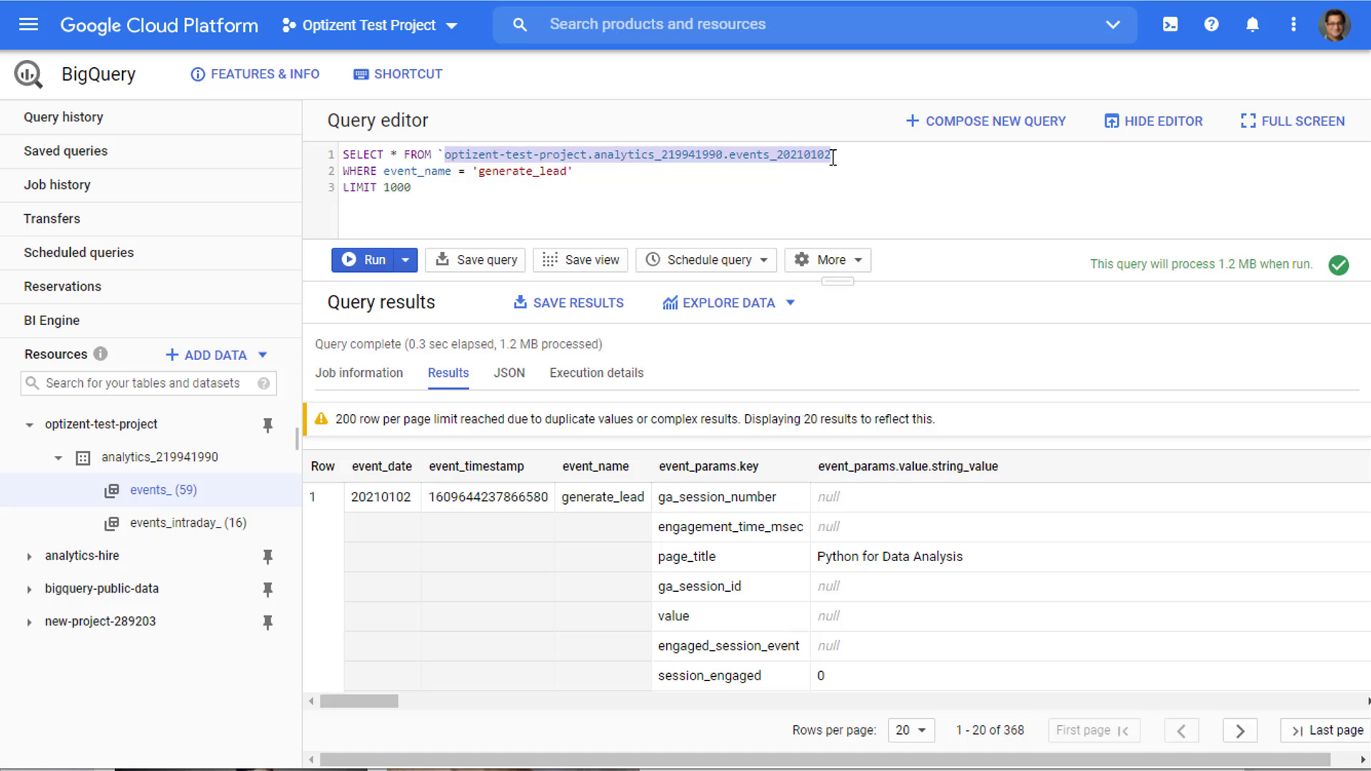
{"action": "left_click", "coordinate": [646, 218]}
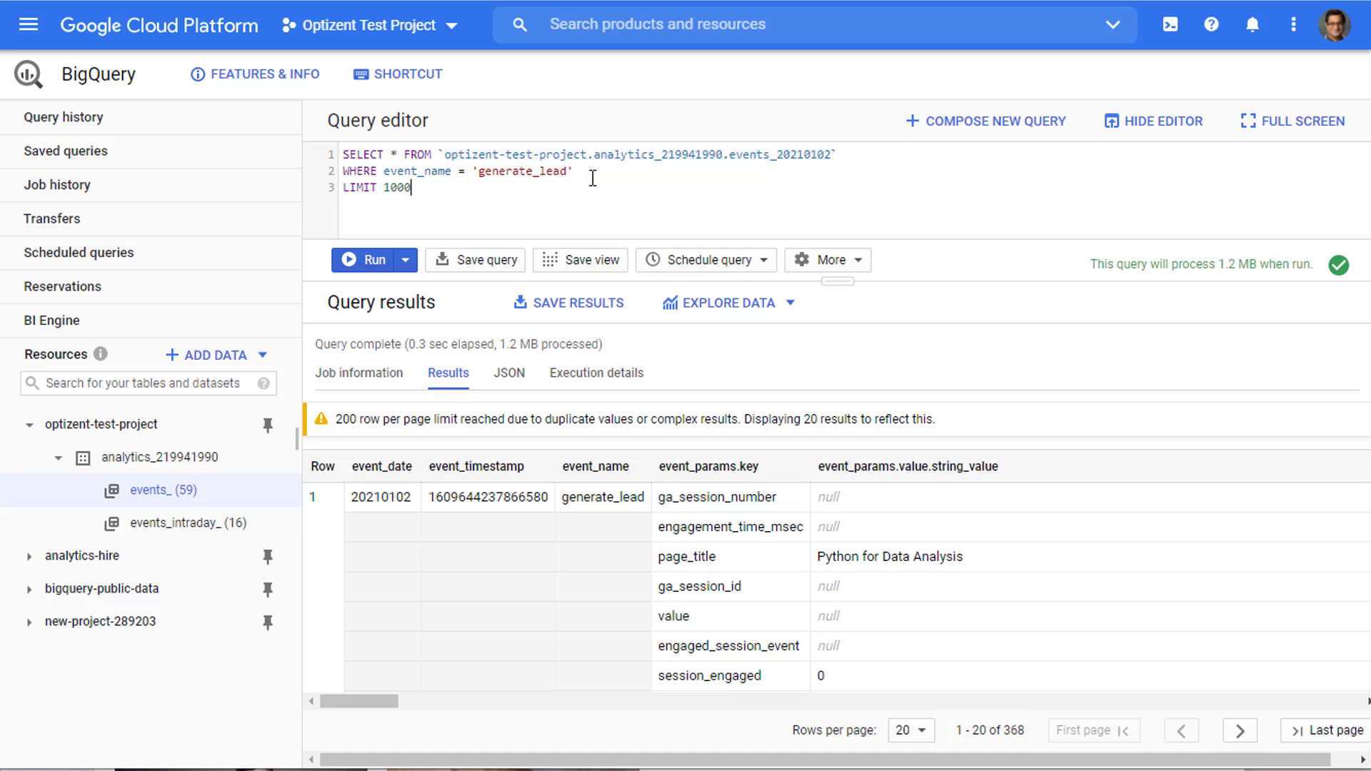
{"action": "key", "text": "ctrl+Return"}
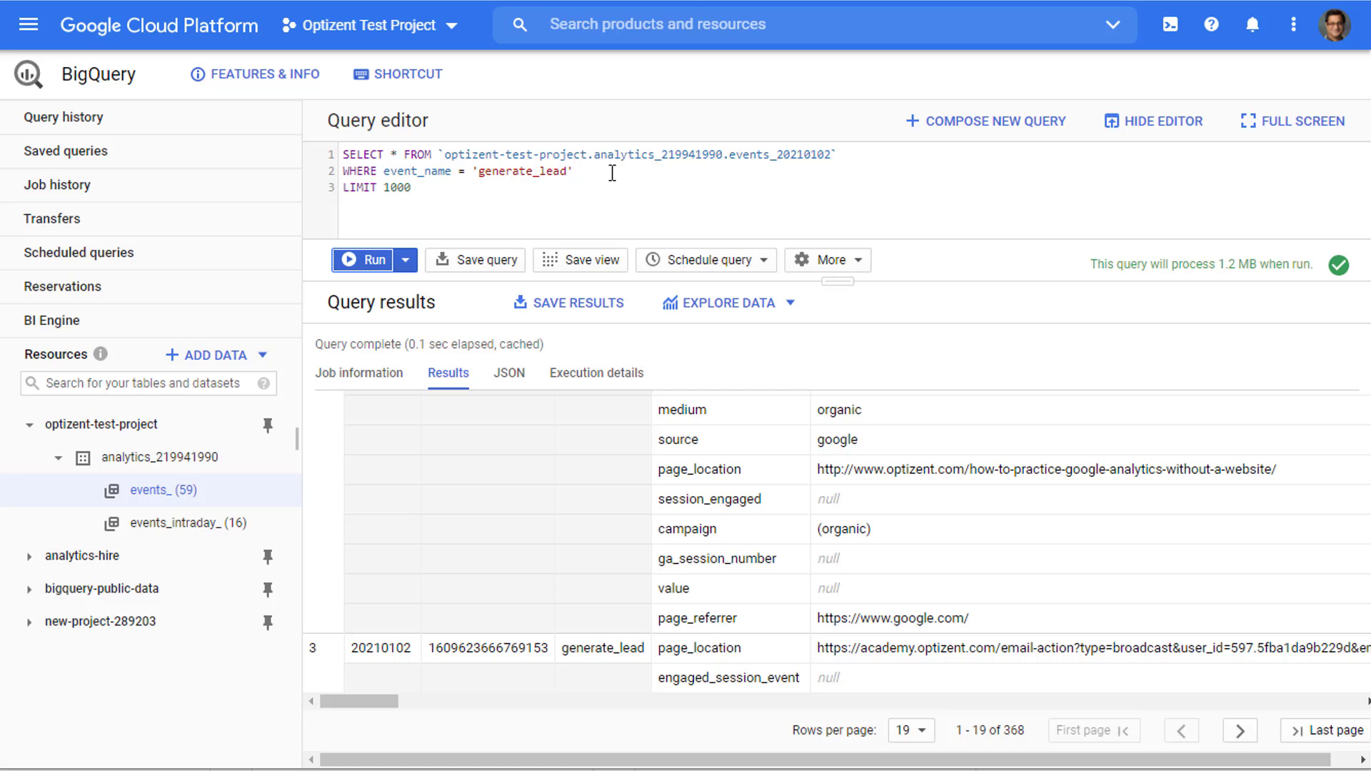
Insert a new line starting with AND between the WHERE condition and the LIMIT clause
{"action": "left_click", "coordinate": [590, 170]}
{"action": "key", "text": "Return"}
{"action": "type", "text": "AND"}
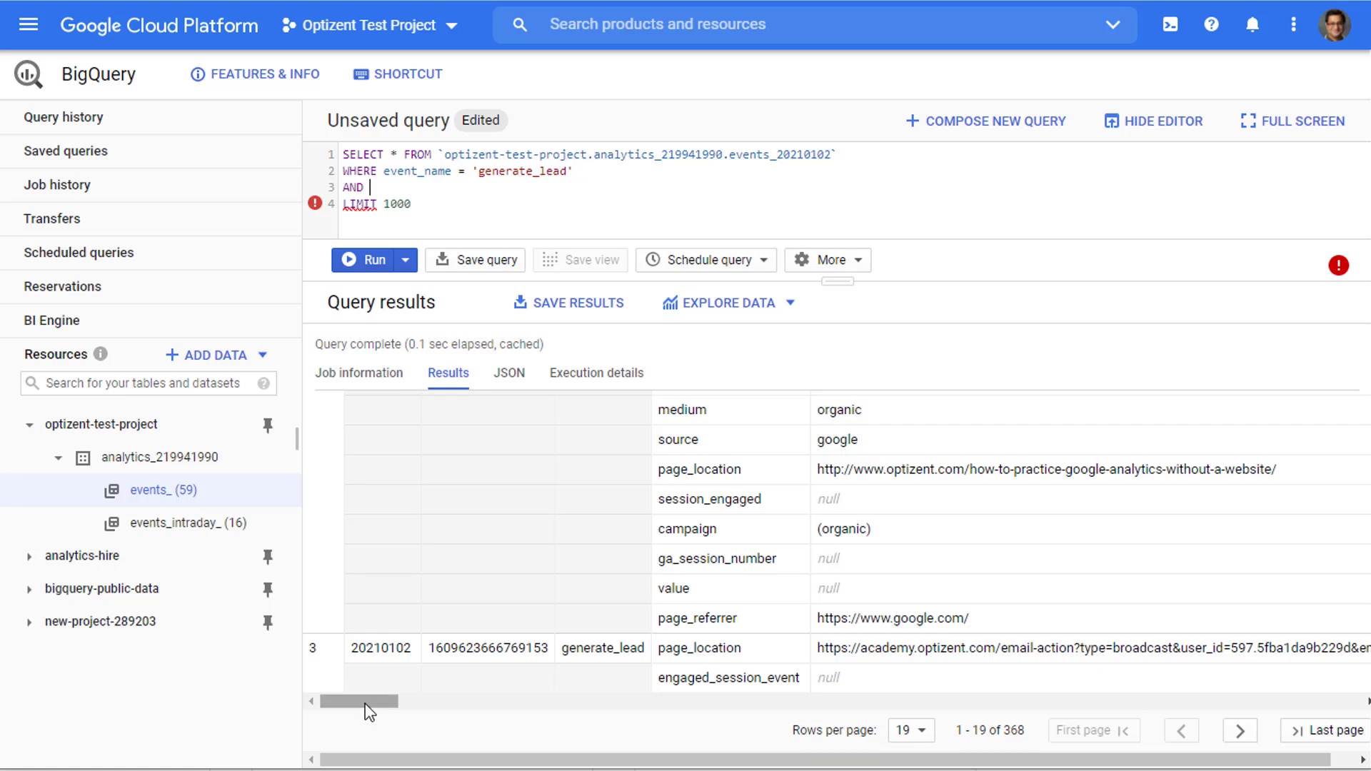
Find the device category column in the query results and copy its name, device.category, into the AND line
{"action": "left_click_drag", "start_coordinate": [362, 703], "coordinate": [670, 762]}
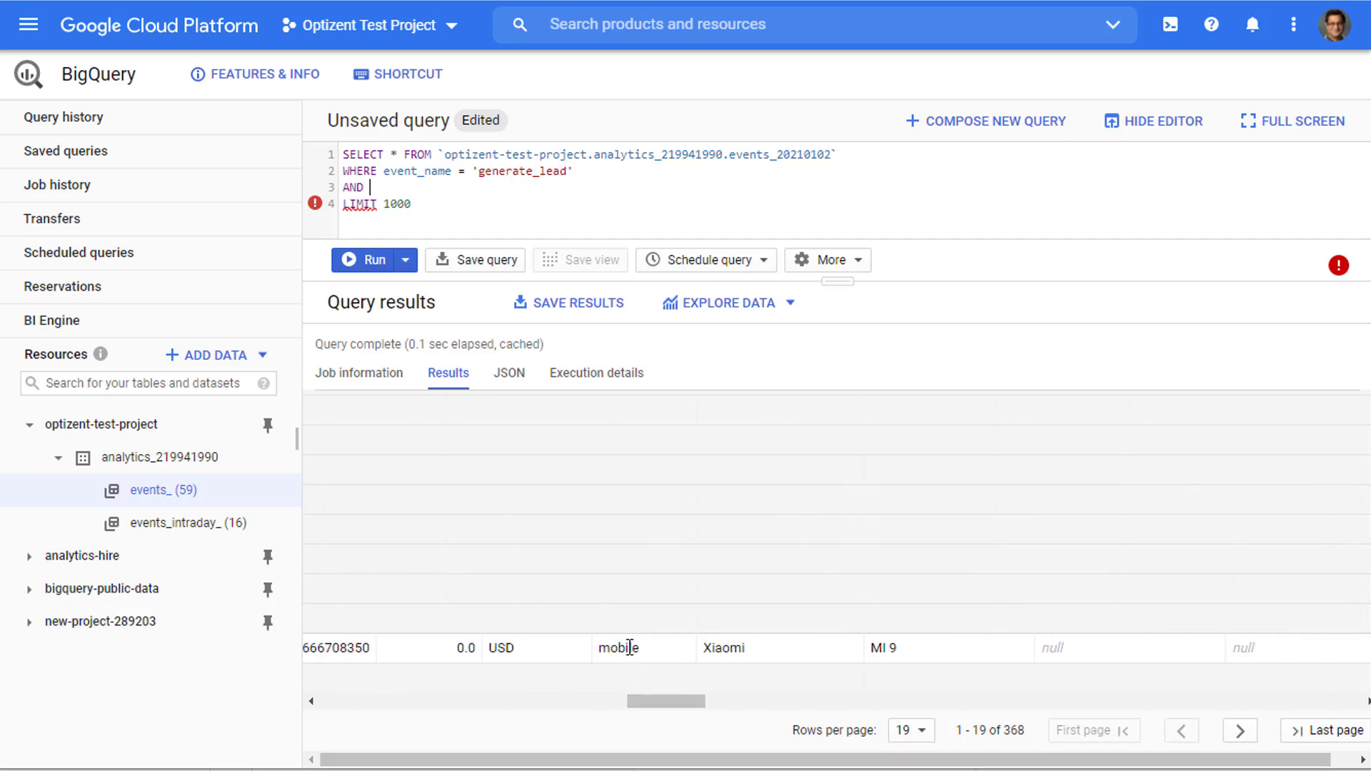
{"action": "scroll", "coordinate": [613, 612], "scroll_direction": "up", "scroll_amount": 5}
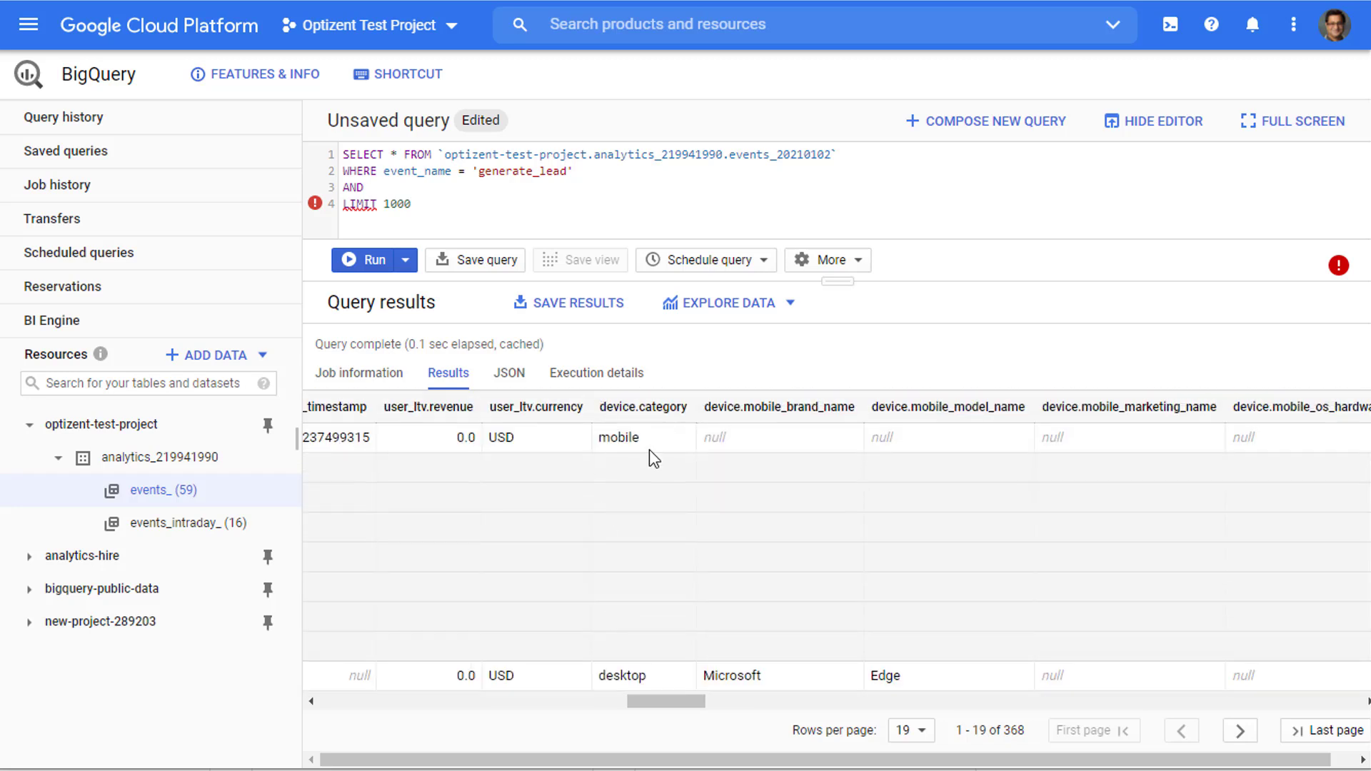
{"action": "scroll", "coordinate": [642, 539], "scroll_direction": "down", "scroll_amount": 5}
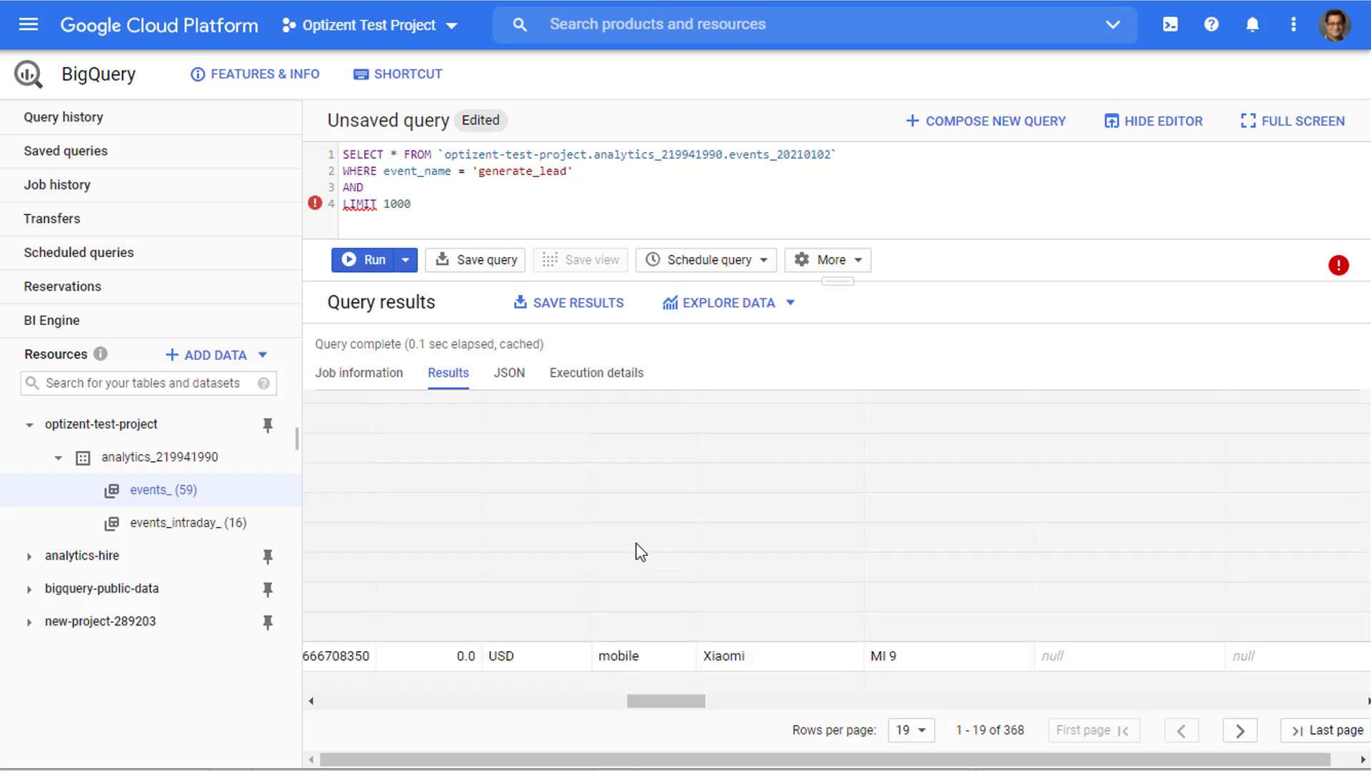
{"action": "scroll", "coordinate": [641, 552], "scroll_direction": "down", "scroll_amount": 2}
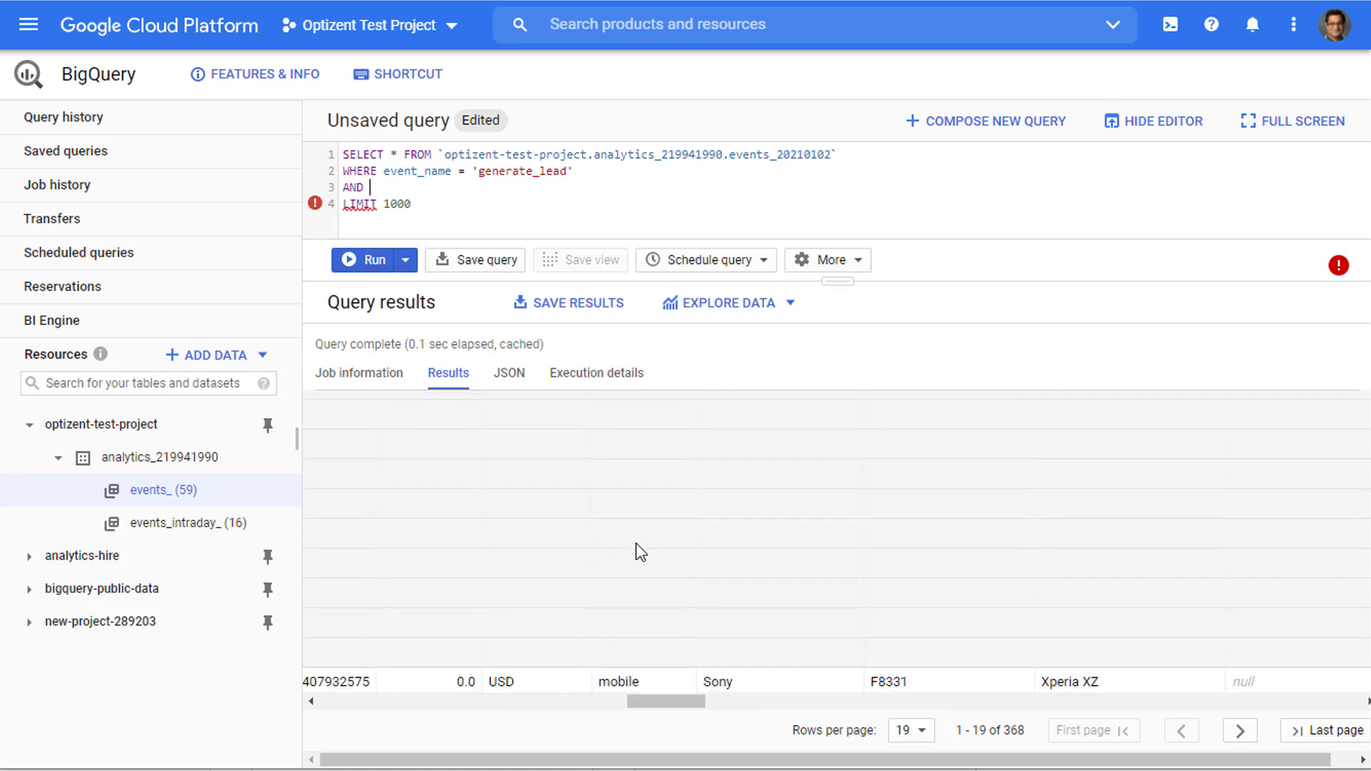
{"action": "scroll", "coordinate": [640, 552], "scroll_direction": "down", "scroll_amount": 3}
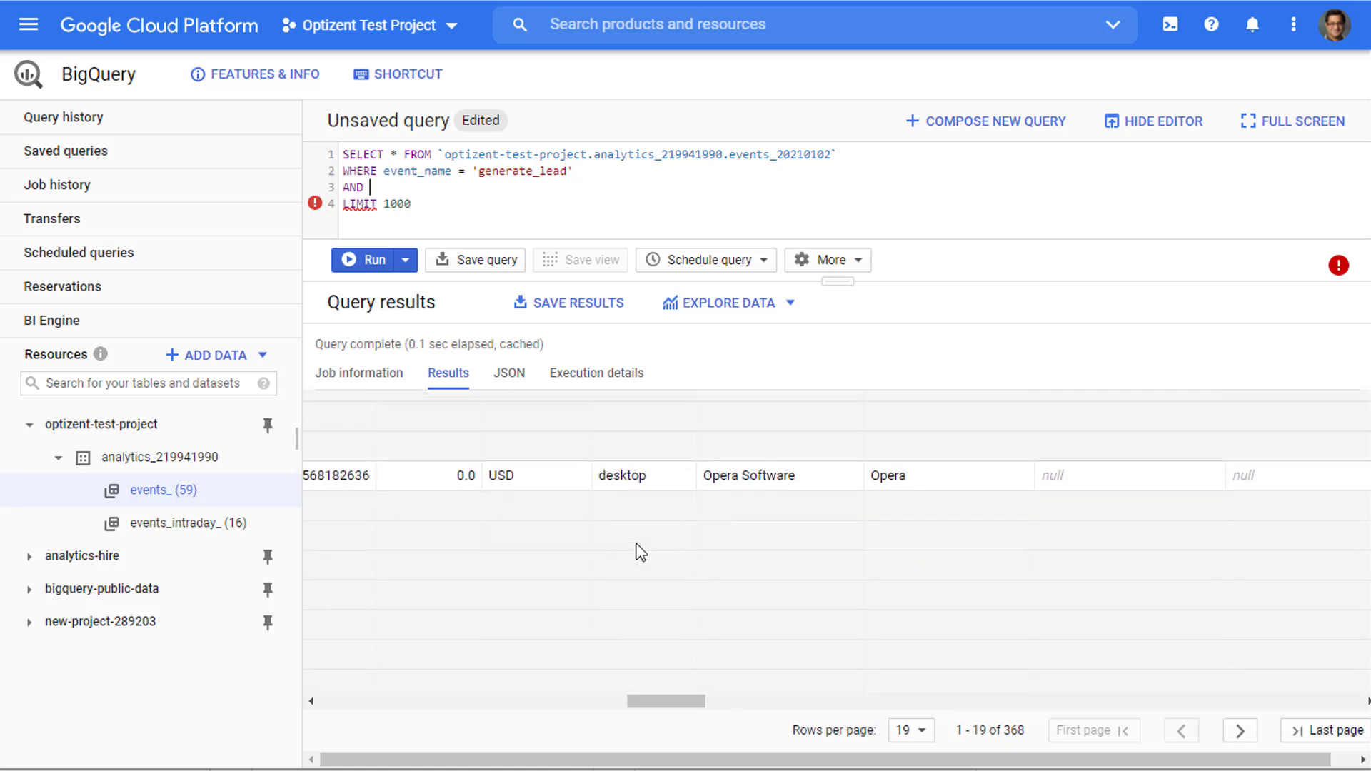
{"action": "scroll", "coordinate": [640, 552], "scroll_direction": "up", "scroll_amount": 10}
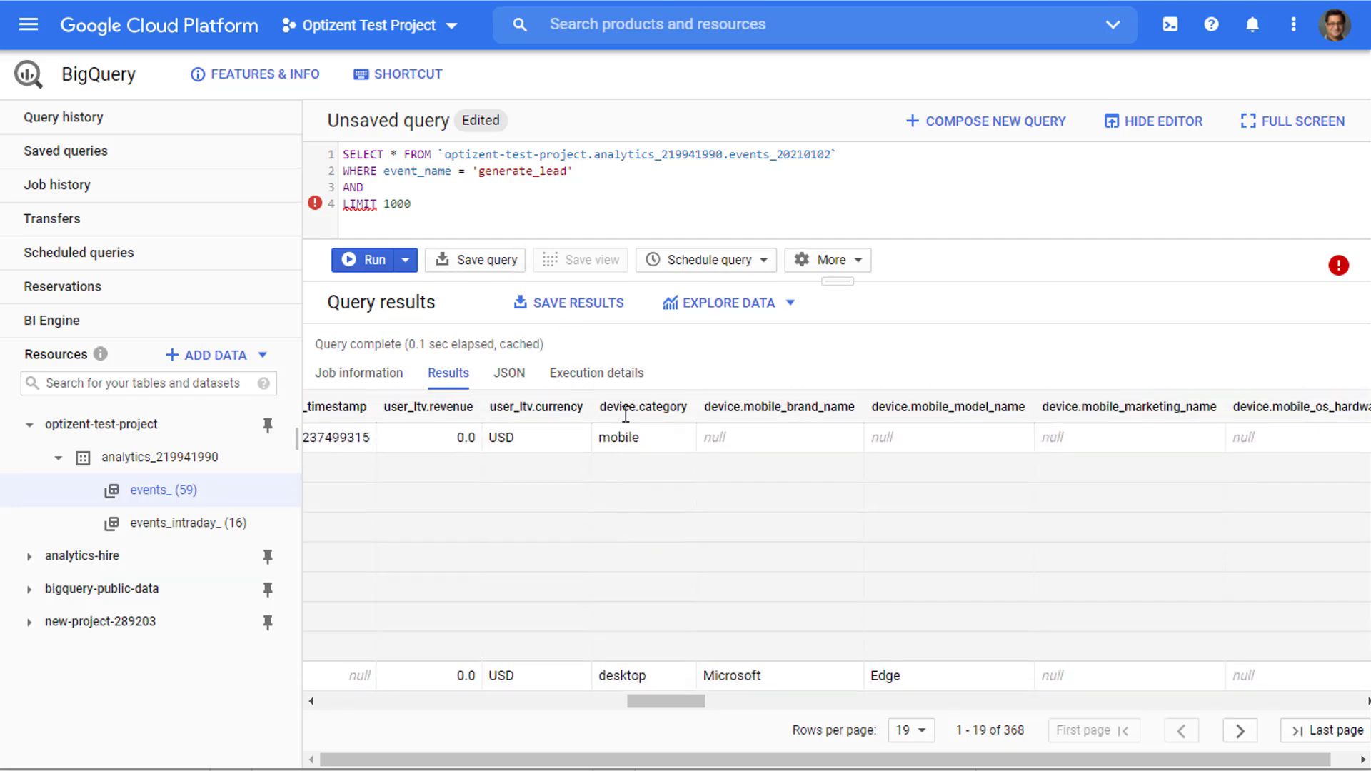
{"action": "left_click_drag", "start_coordinate": [600, 412], "coordinate": [691, 416]}
{"action": "key", "text": "ctrl+c"}
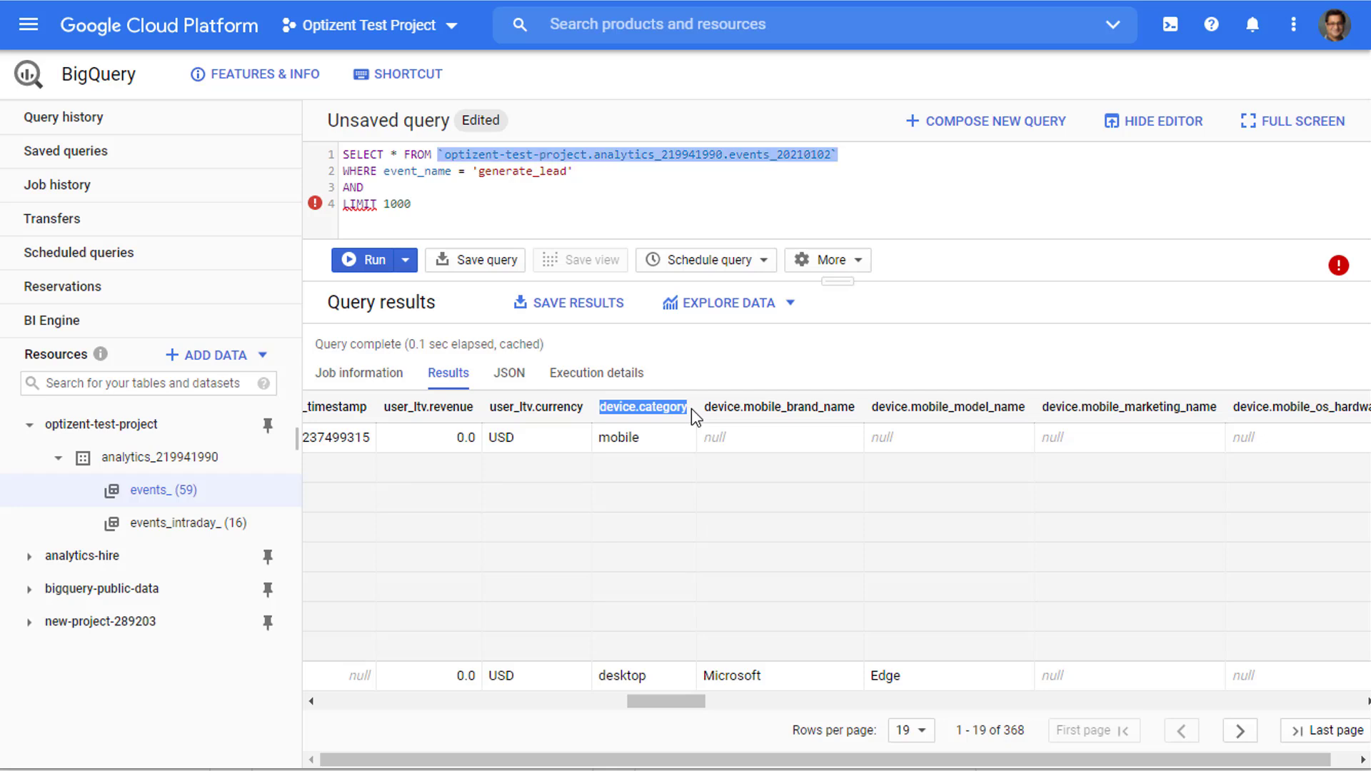
{"action": "left_click", "coordinate": [391, 187]}
{"action": "key", "text": "ctrl+v"}
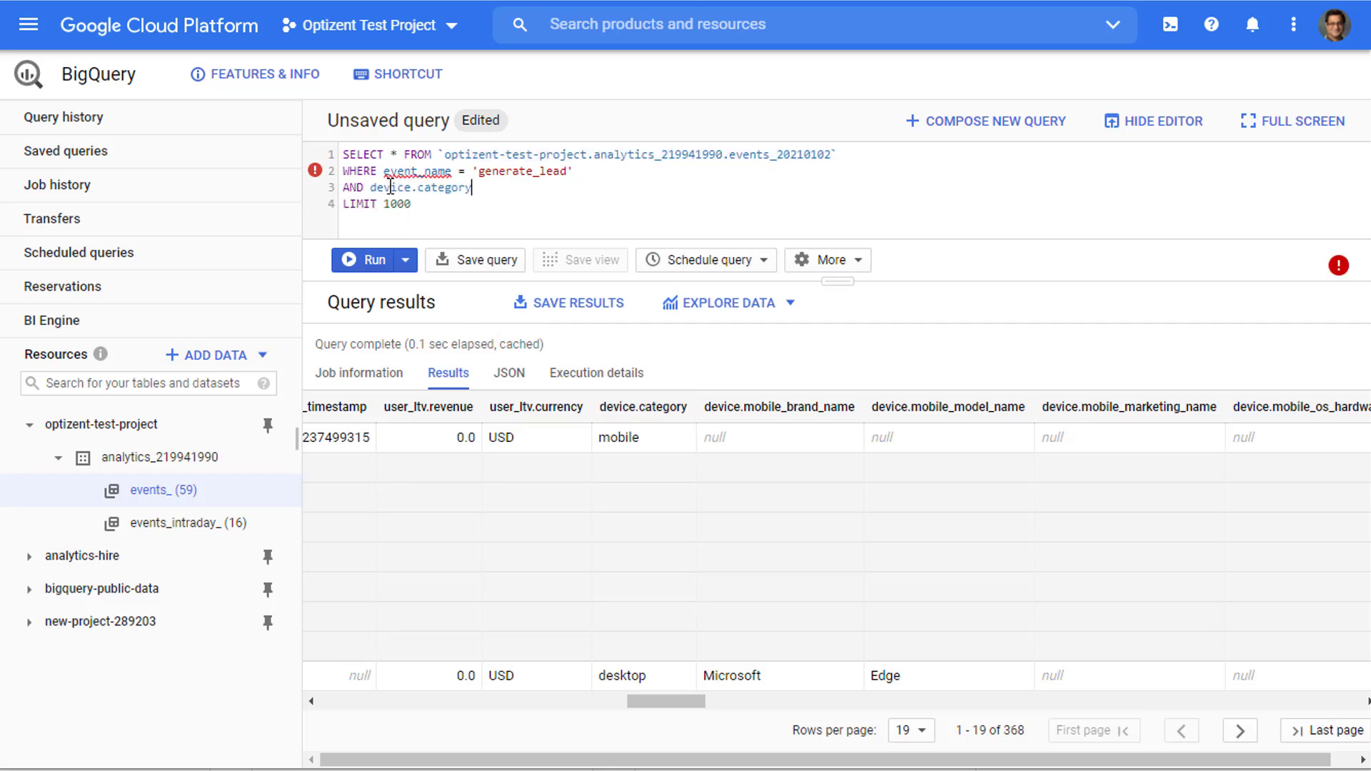
Complete the AND condition as device.category = 'desktop', copying the value desktop from the query results
{"action": "type", "text": "= "}
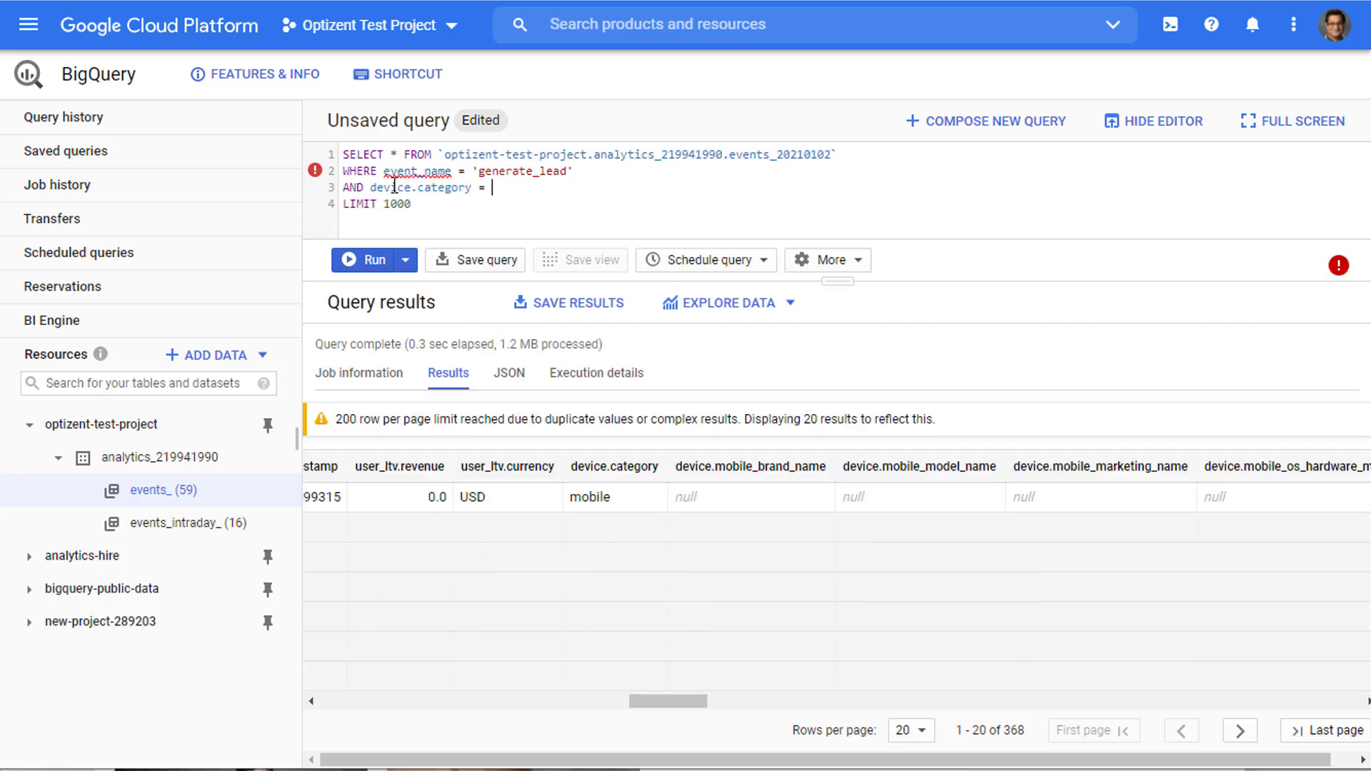
{"action": "type", "text": "'"}
{"action": "scroll", "coordinate": [648, 582], "scroll_direction": "down", "scroll_amount": 3}
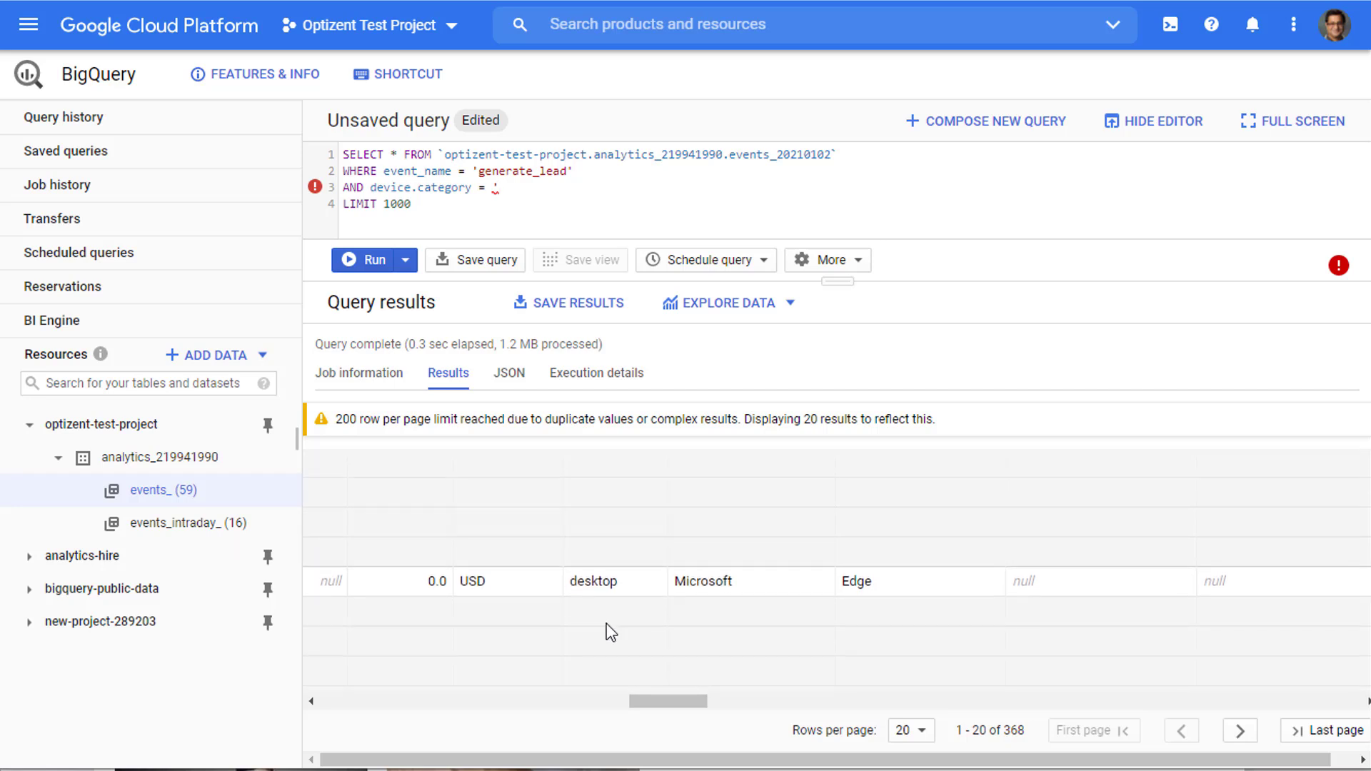
{"action": "left_click_drag", "start_coordinate": [569, 581], "coordinate": [617, 581]}
{"action": "right_click", "coordinate": [617, 581]}
{"action": "left_click", "coordinate": [671, 594]}
{"action": "left_click", "coordinate": [515, 189]}
{"action": "key", "text": "ctrl+v"}
{"action": "type", "text": "'"}
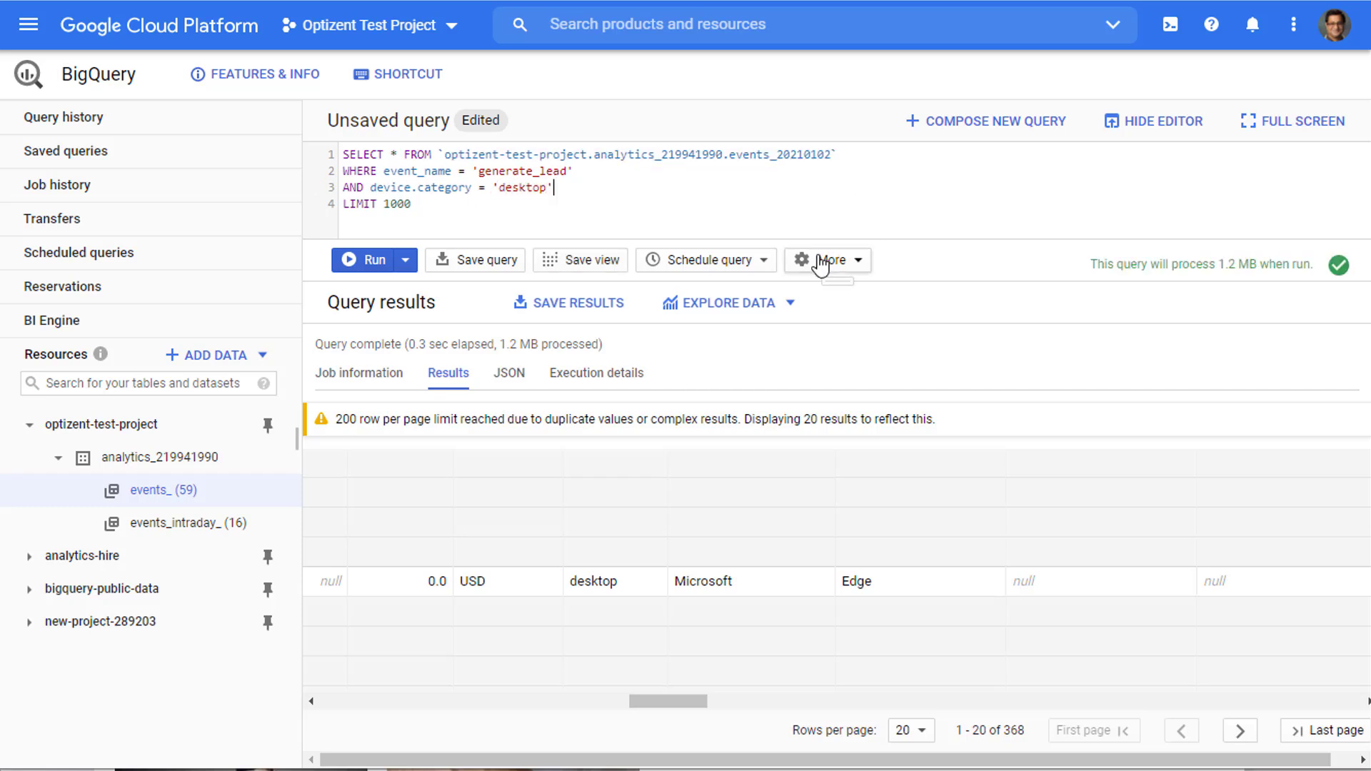
Run the query with the desktop condition and check the event names and device categories of the returned rows
{"action": "key", "text": "ctrl+Return"}
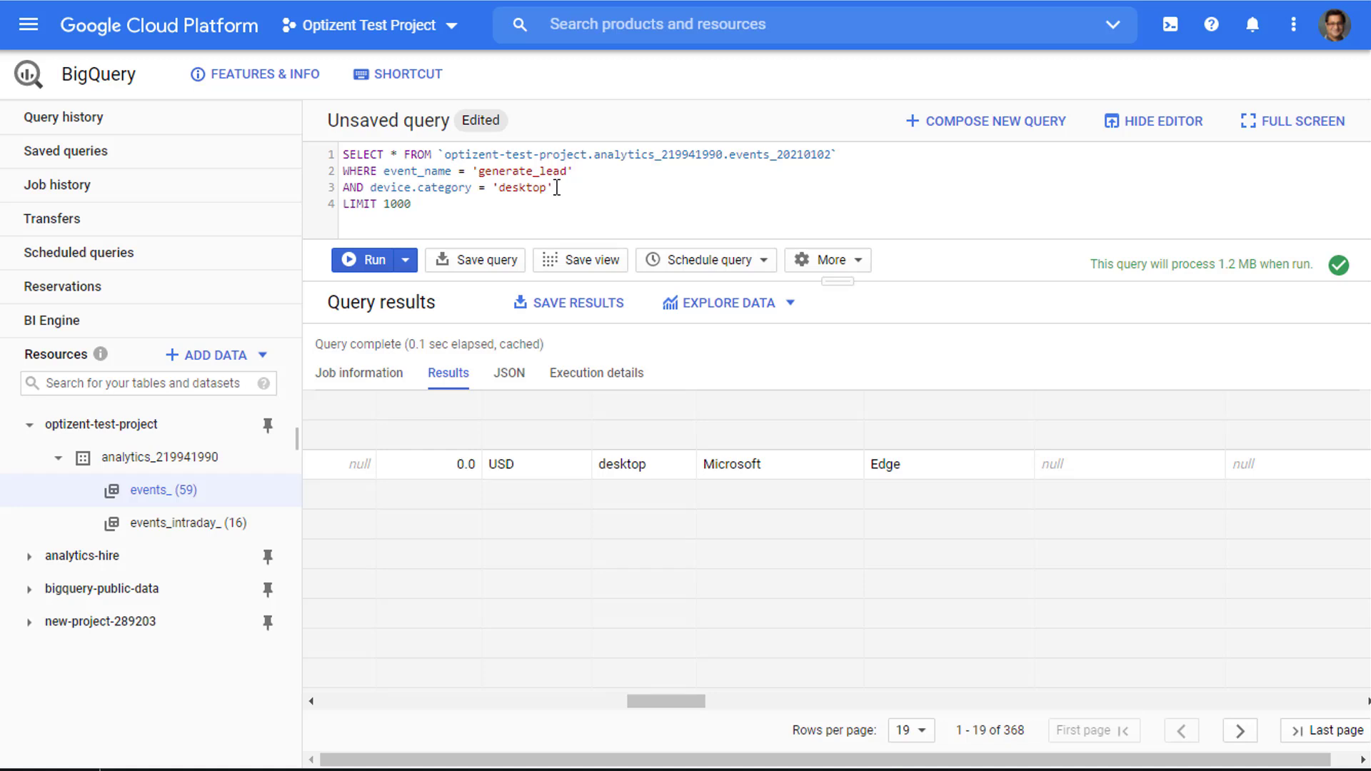
{"action": "left_click", "coordinate": [385, 272]}
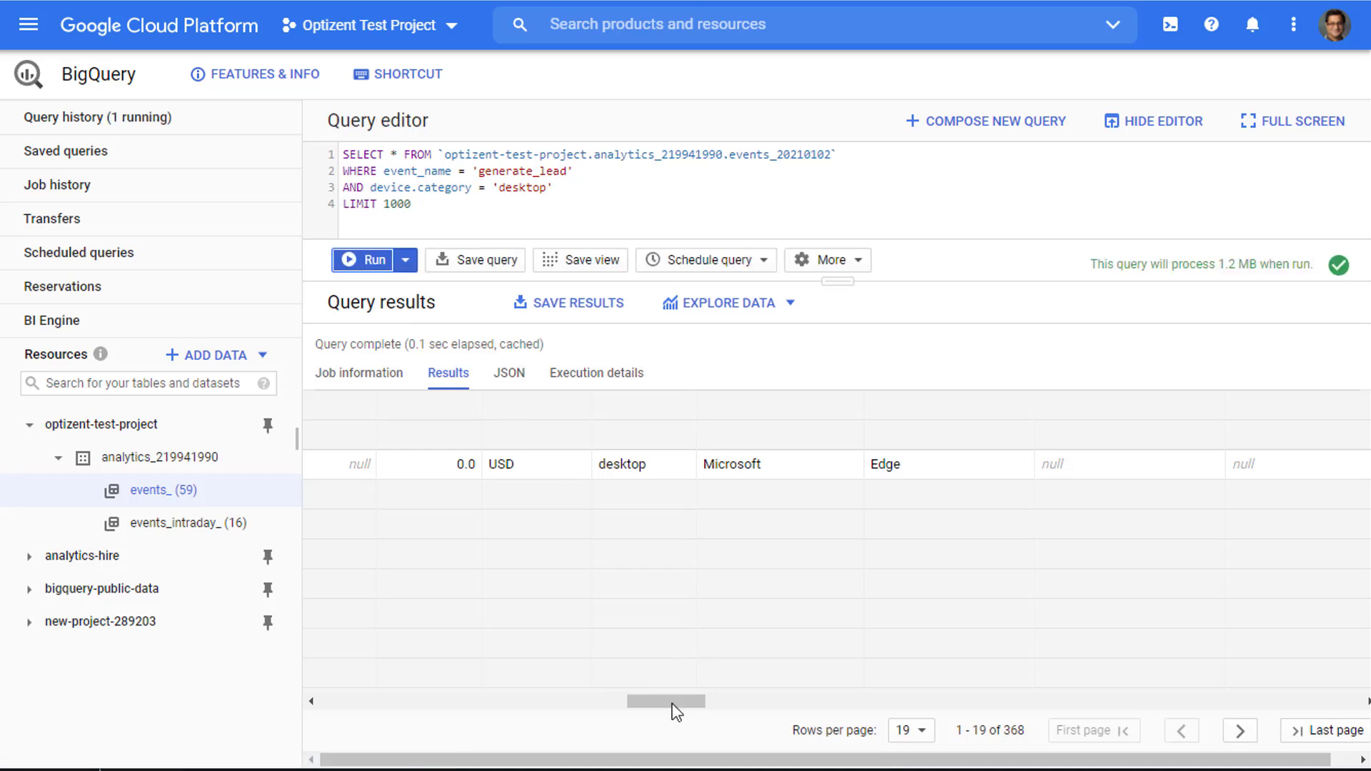
{"action": "left_click_drag", "start_coordinate": [675, 710], "coordinate": [355, 742]}
{"action": "scroll", "coordinate": [564, 538], "scroll_direction": "down", "scroll_amount": 5}
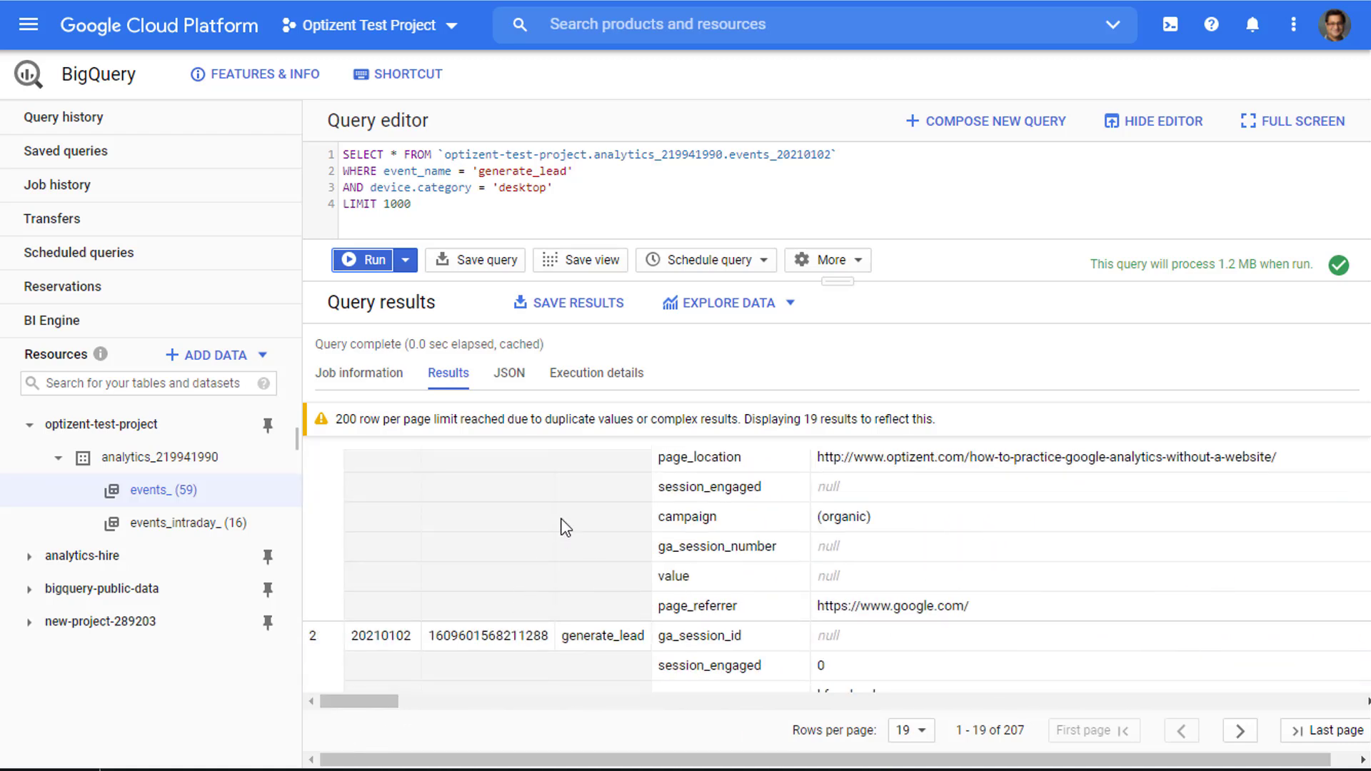
{"action": "scroll", "coordinate": [564, 538], "scroll_direction": "down", "scroll_amount": 3}
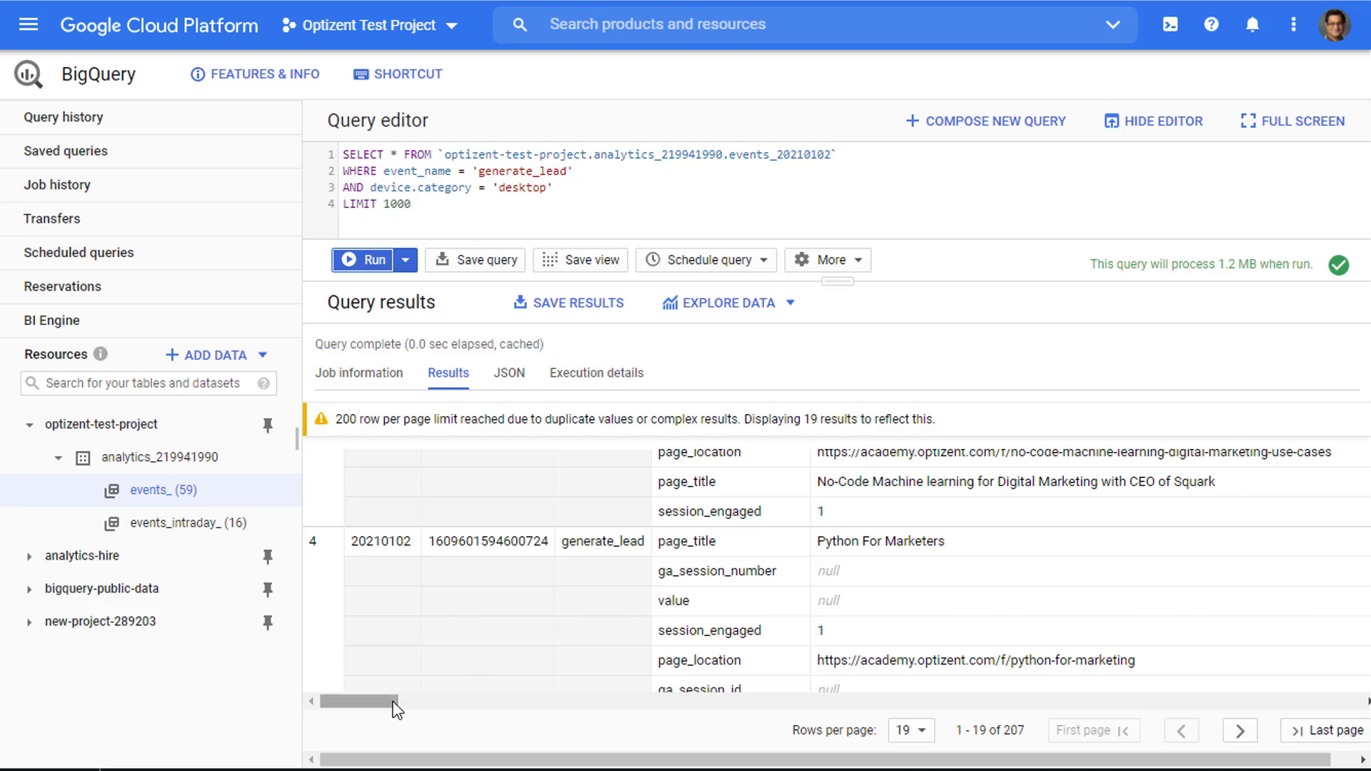
{"action": "left_click_drag", "start_coordinate": [389, 703], "coordinate": [678, 754]}
{"action": "scroll", "coordinate": [679, 631], "scroll_direction": "down", "scroll_amount": 5}
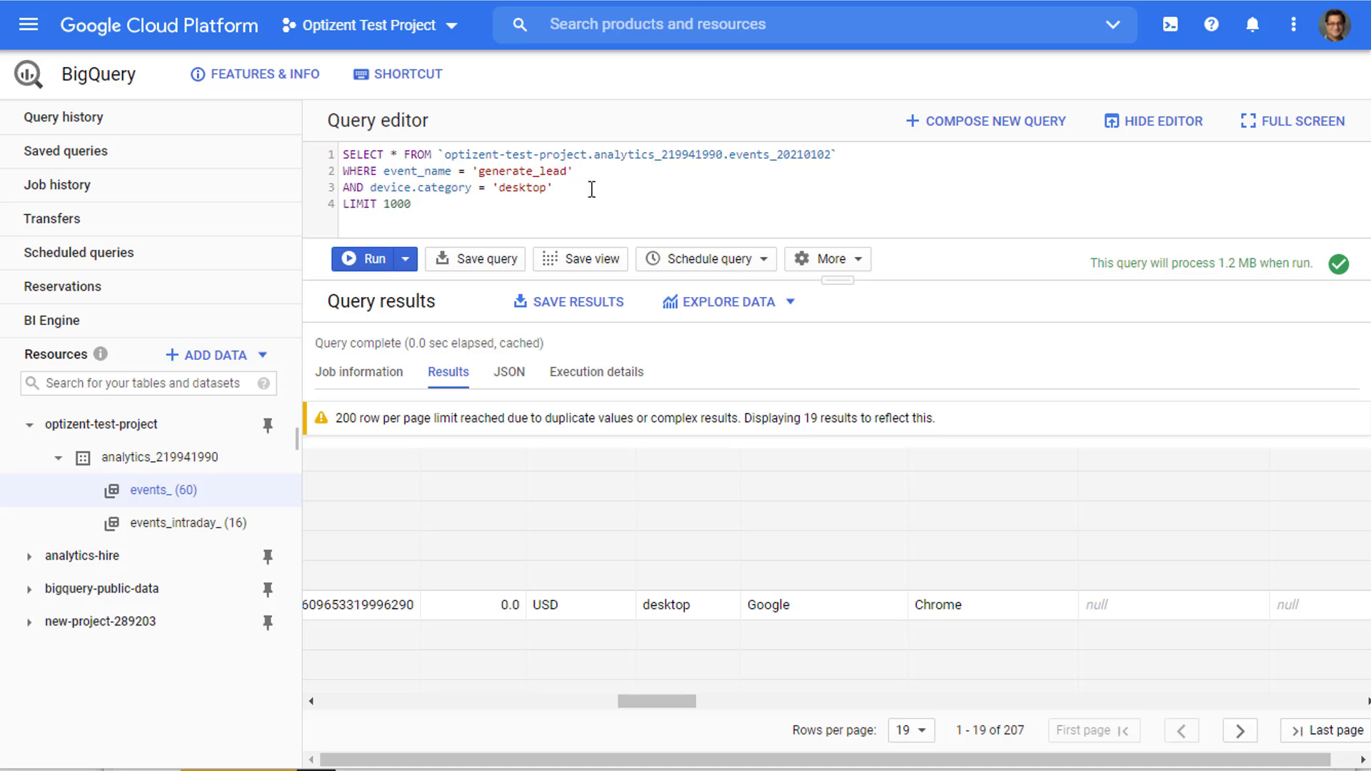
Replace the device category condition with OR event_name = 'purchase' and run the query
{"action": "left_click_drag", "start_coordinate": [587, 189], "coordinate": [318, 186]}
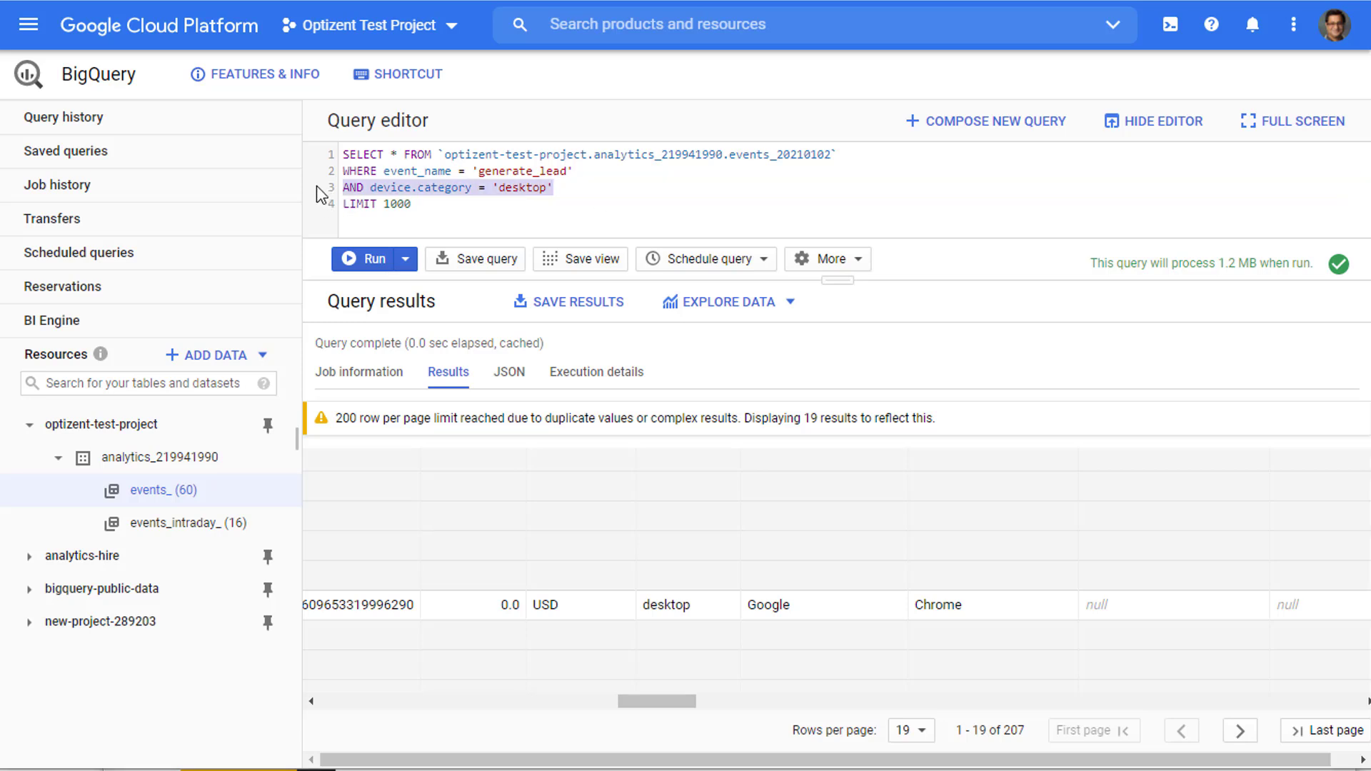
{"action": "key", "text": "BackSpace"}
{"action": "type", "text": "O"}
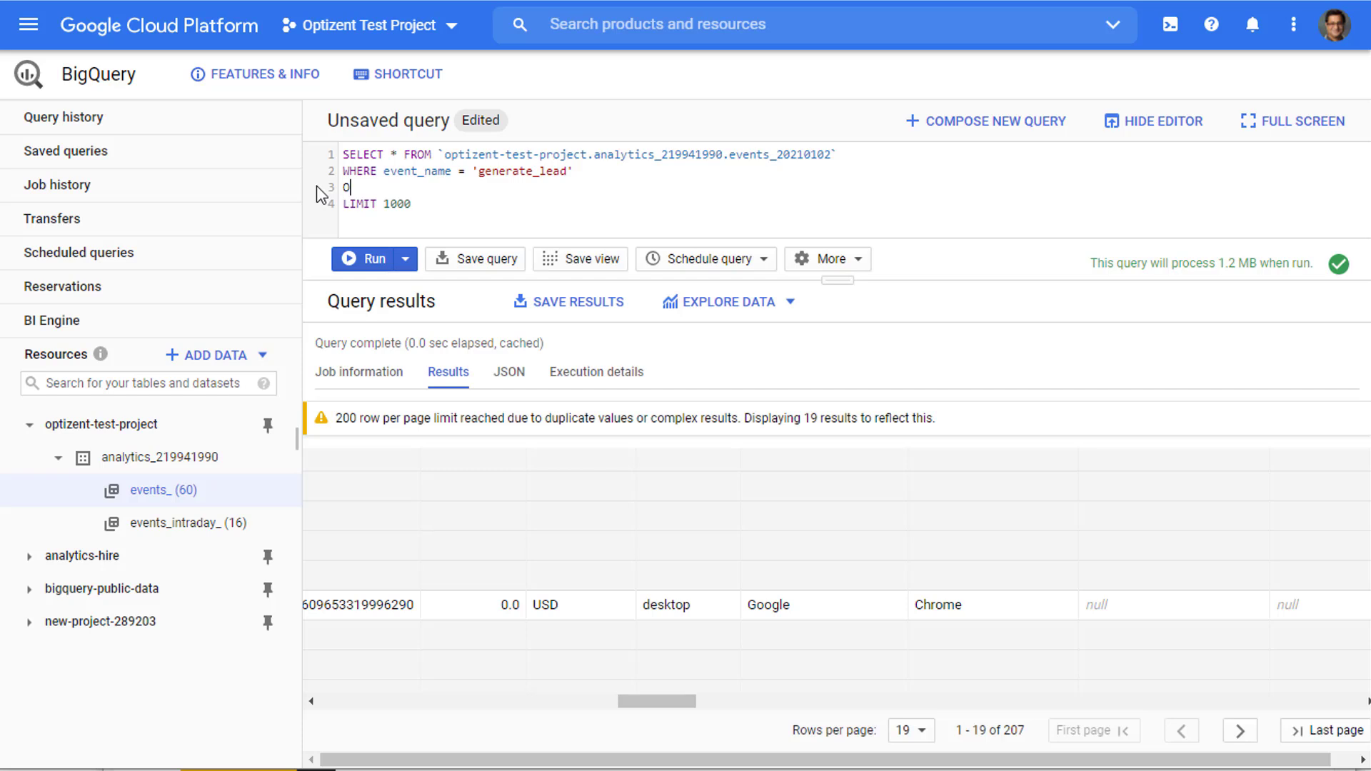
{"action": "type", "text": "R event_na"}
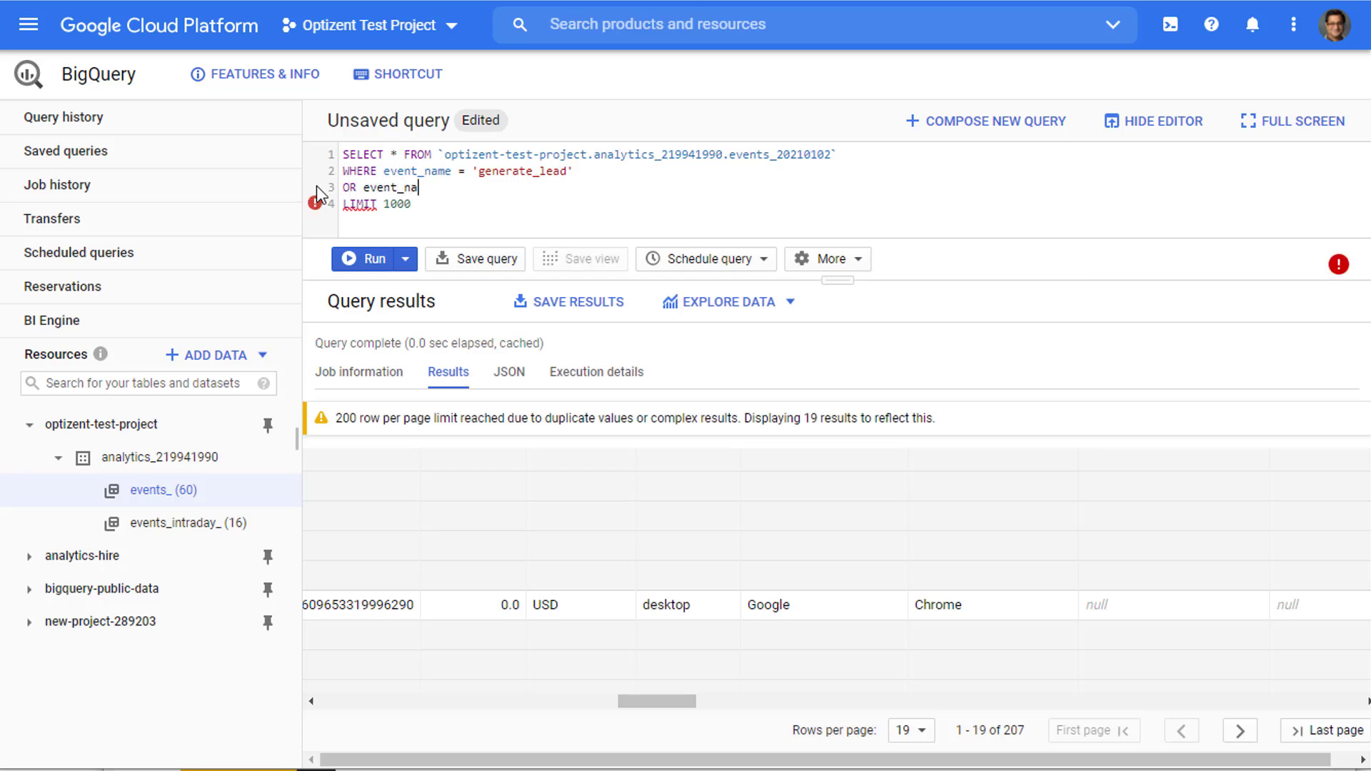
{"action": "type", "text": "me = 'purchase'"}
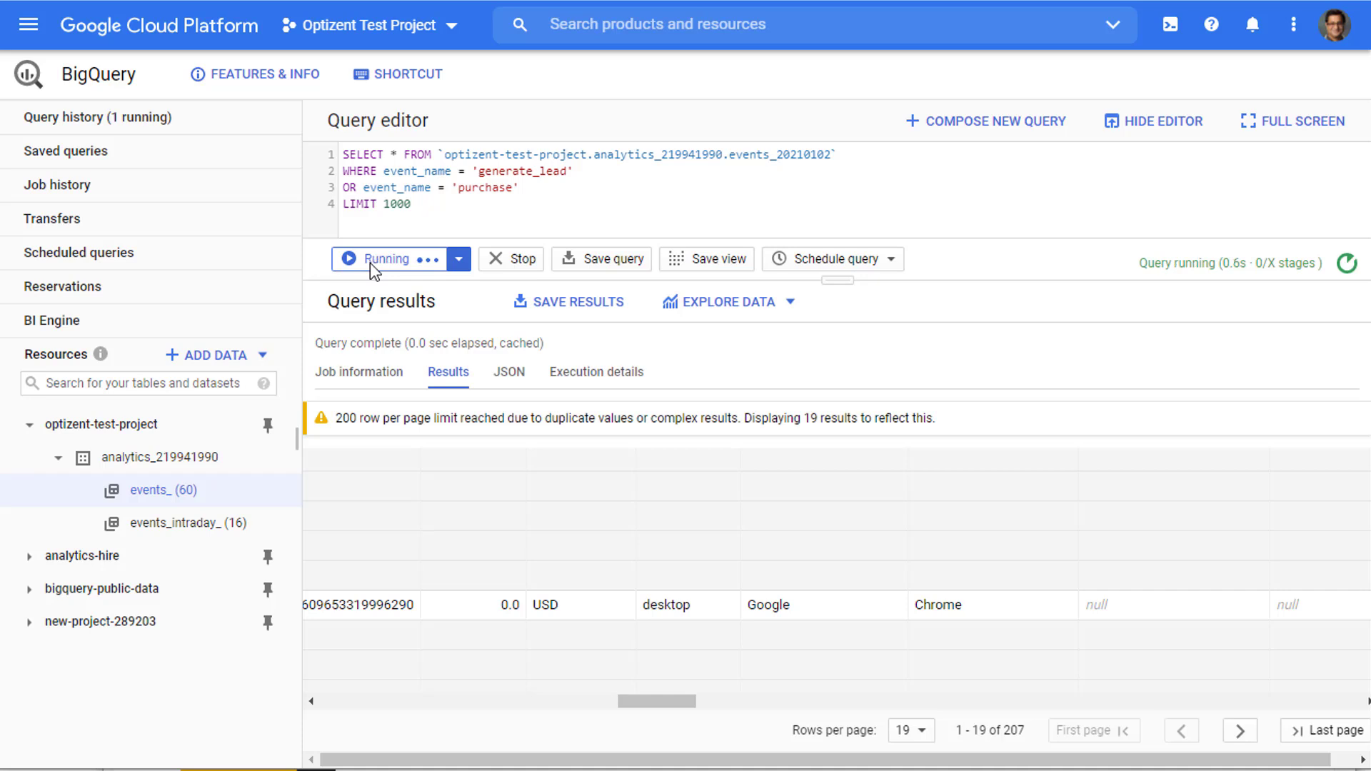
Examine the event_name column across the result rows for generate_lead and purchase events
{"action": "left_click_drag", "start_coordinate": [660, 702], "coordinate": [353, 702]}
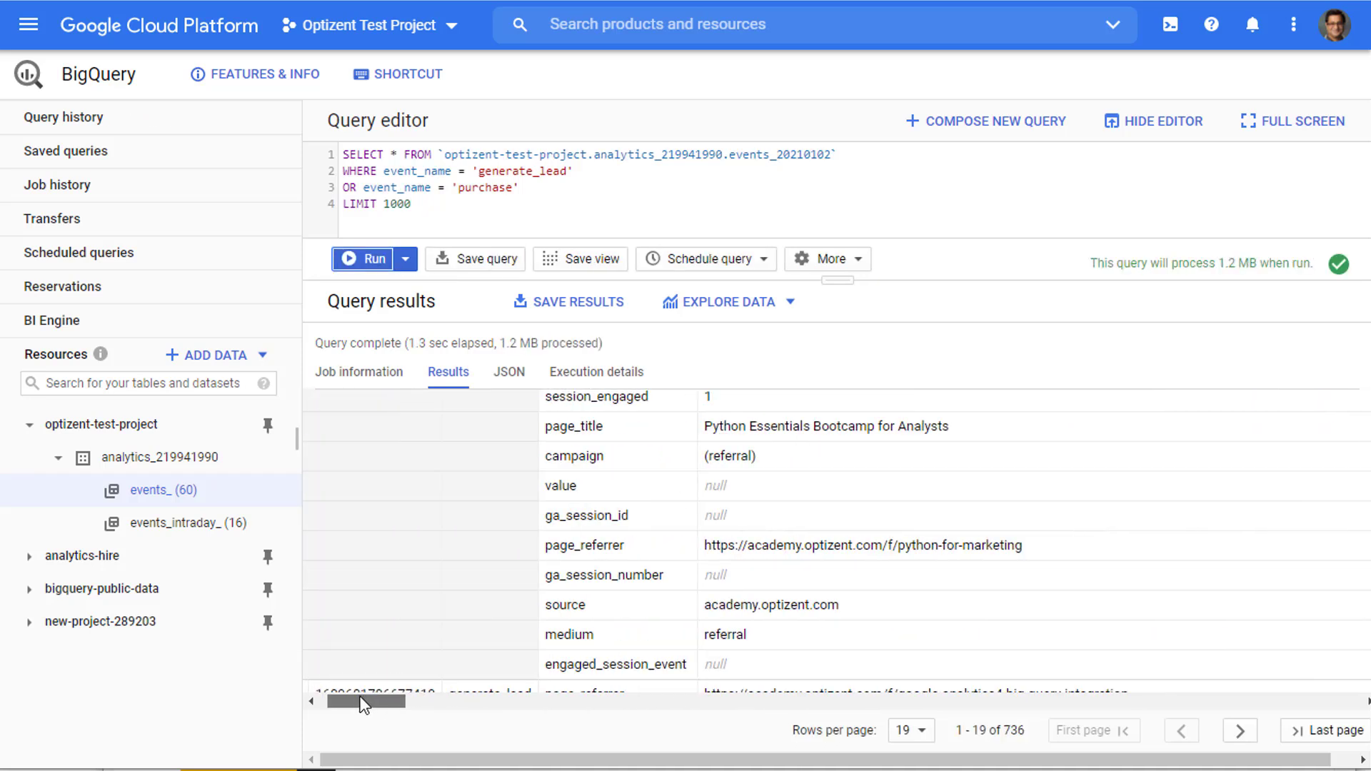
{"action": "scroll", "coordinate": [764, 569], "scroll_direction": "up", "scroll_amount": 2}
{"action": "scroll", "coordinate": [764, 566], "scroll_direction": "up", "scroll_amount": 5}
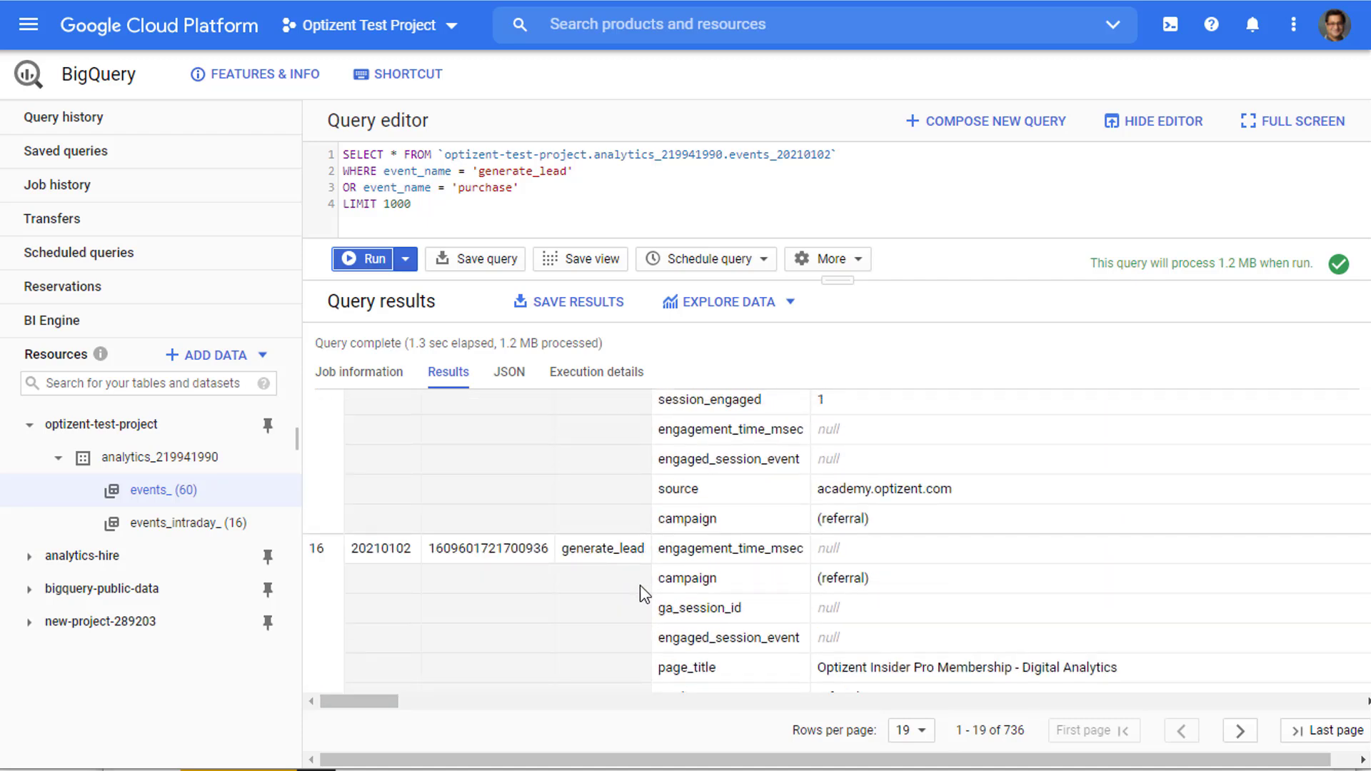
{"action": "scroll", "coordinate": [641, 587], "scroll_direction": "down", "scroll_amount": 10}
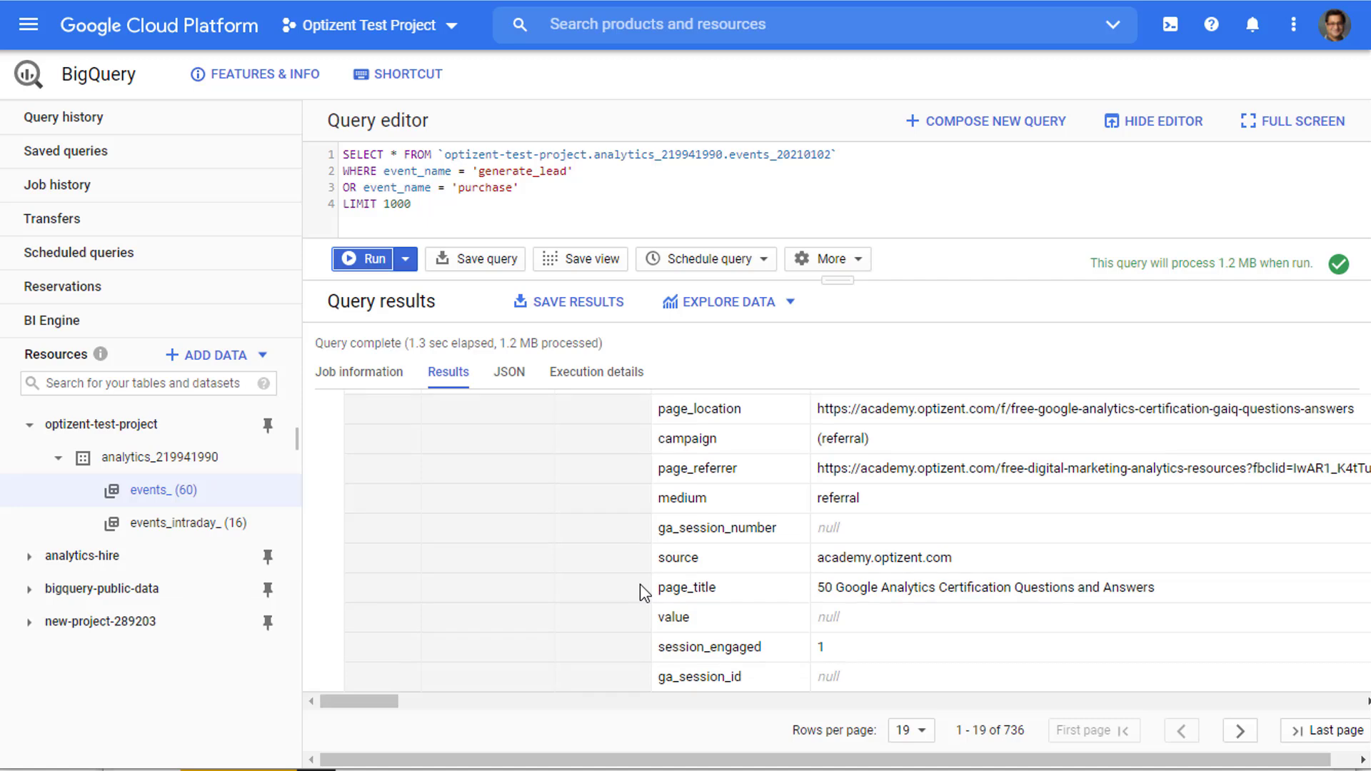
{"action": "scroll", "coordinate": [639, 584], "scroll_direction": "up", "scroll_amount": 10}
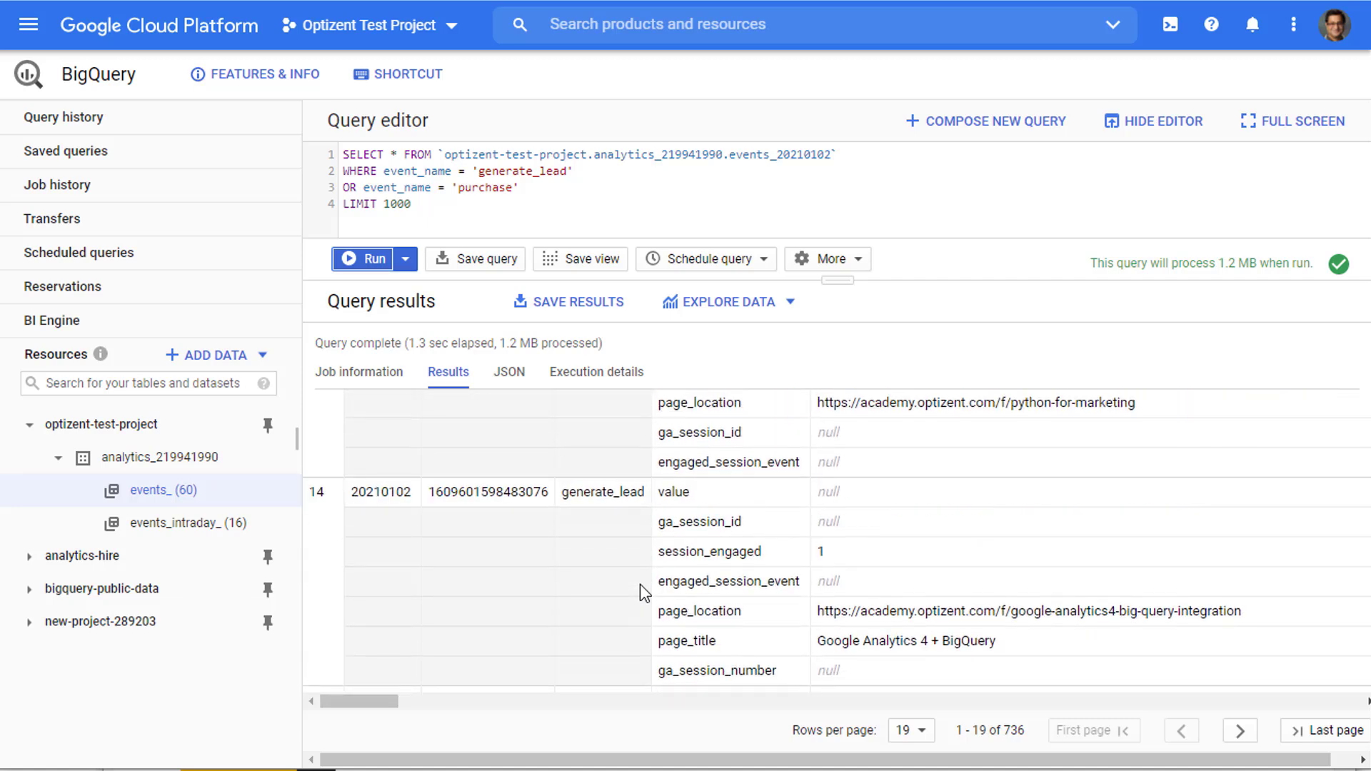
{"action": "scroll", "coordinate": [640, 584], "scroll_direction": "up", "scroll_amount": 10}
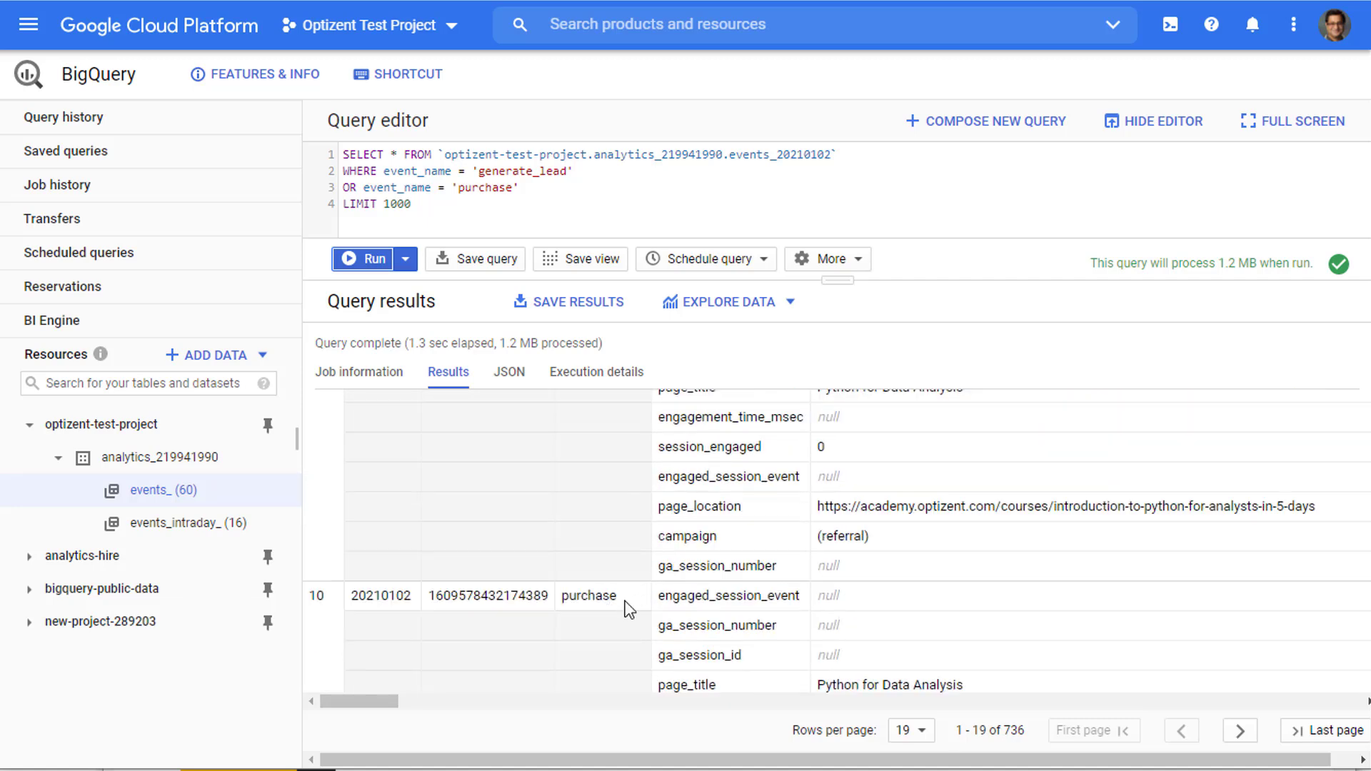
{"action": "scroll", "coordinate": [626, 601], "scroll_direction": "up", "scroll_amount": 15}
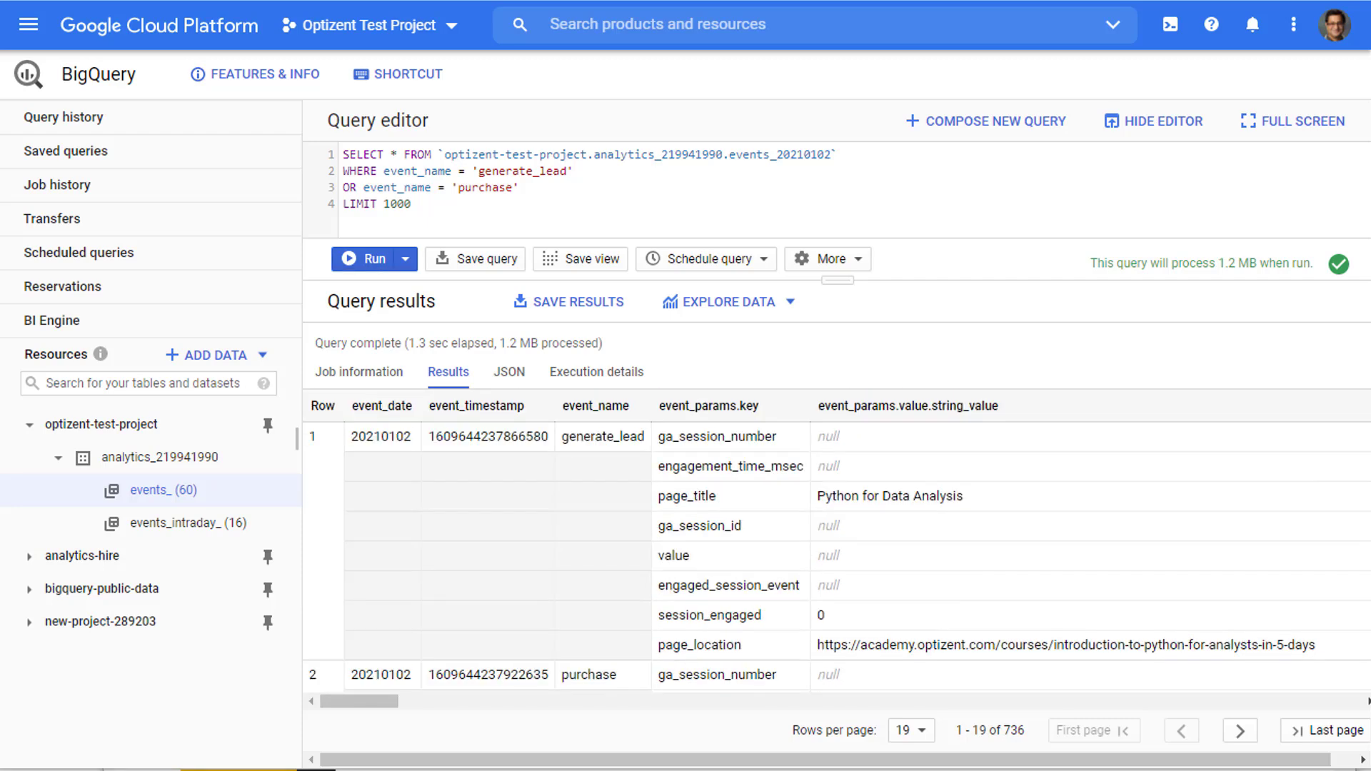